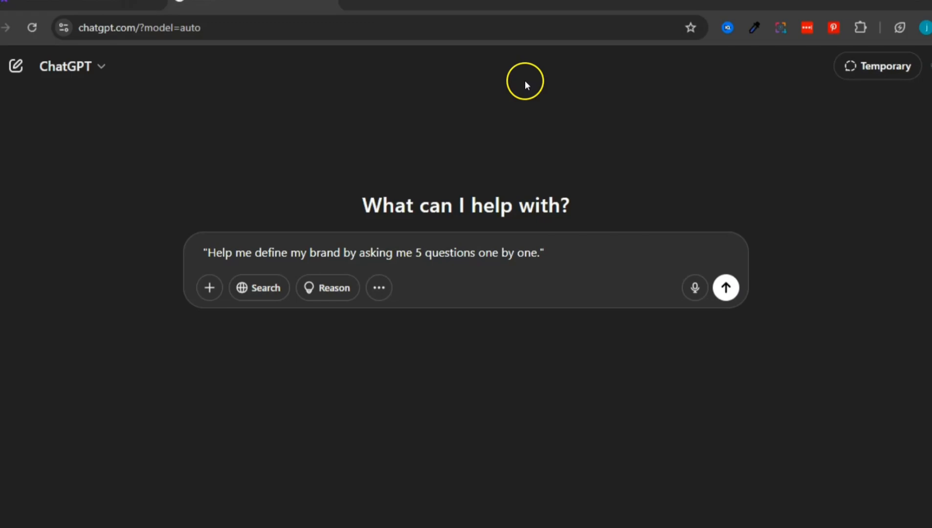
Add the five copied brand questions after the "Help me define my brand" prompt and send it.
left_click(585, 253)
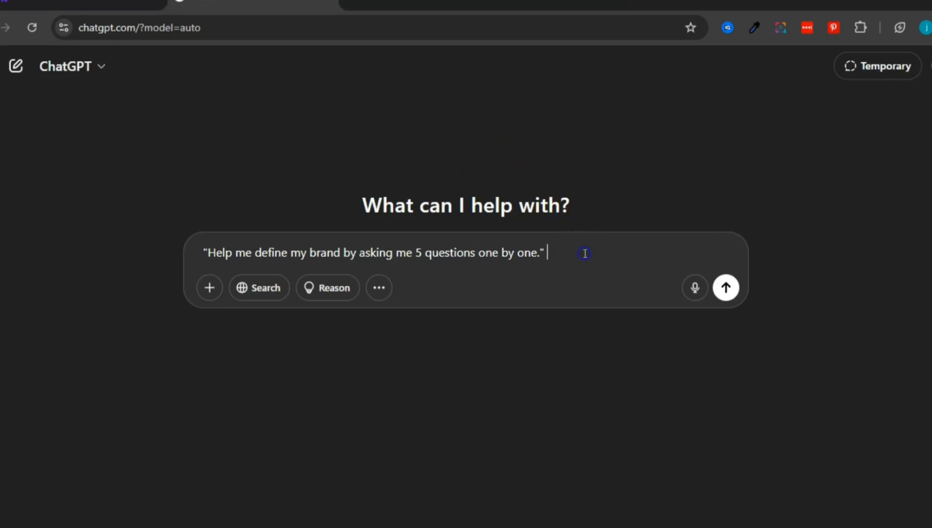
right_click(584, 253)
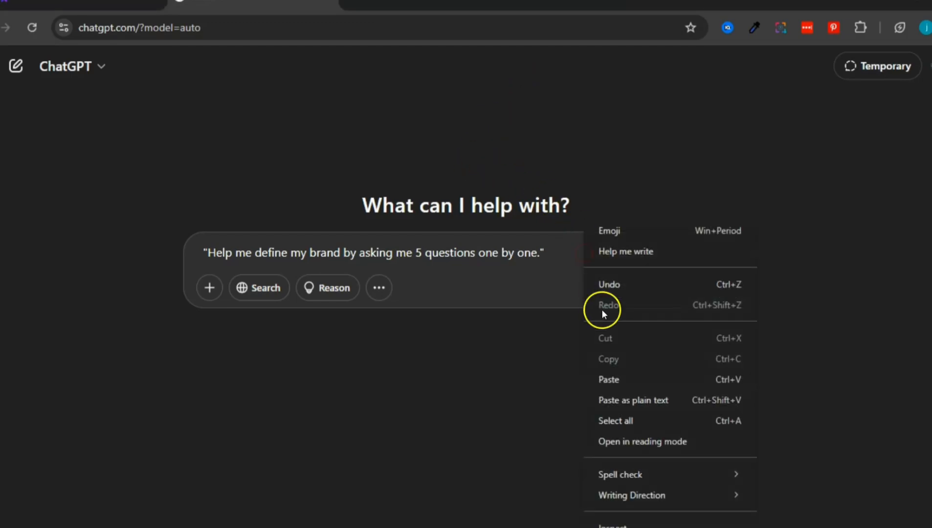
left_click(604, 377)
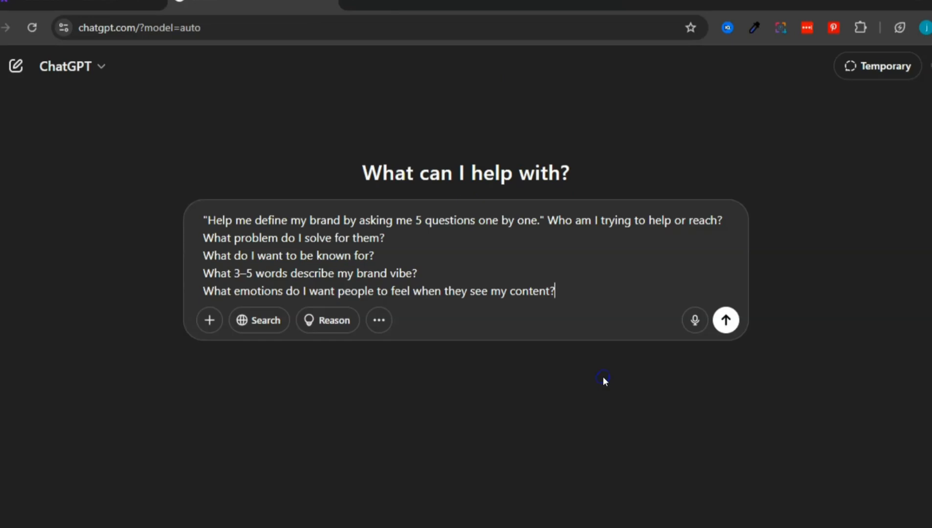
left_click(726, 319)
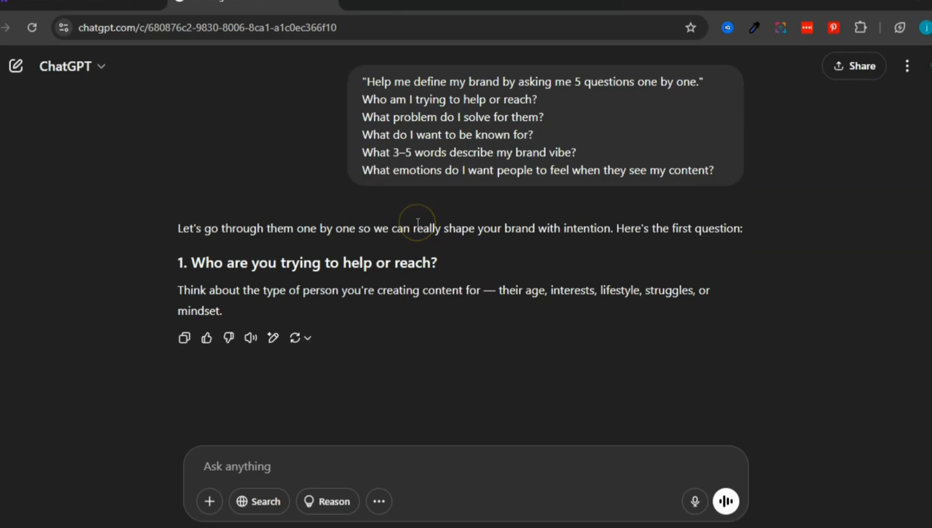
Read the first question, about who the brand is trying to help or reach, and its guidance.
left_click_drag(177, 260, 439, 261)
left_click(240, 288)
left_click_drag(180, 289, 488, 308)
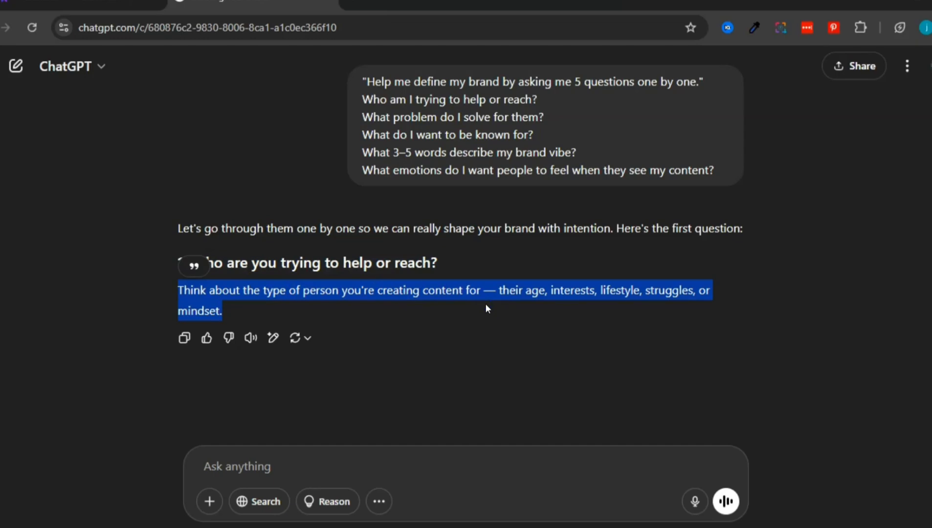
left_click(195, 260)
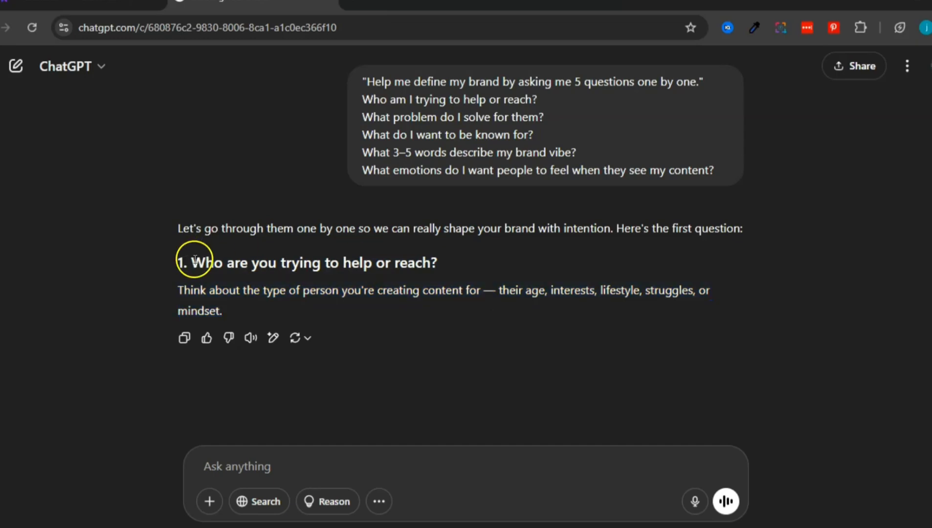
left_click_drag(177, 260, 443, 258)
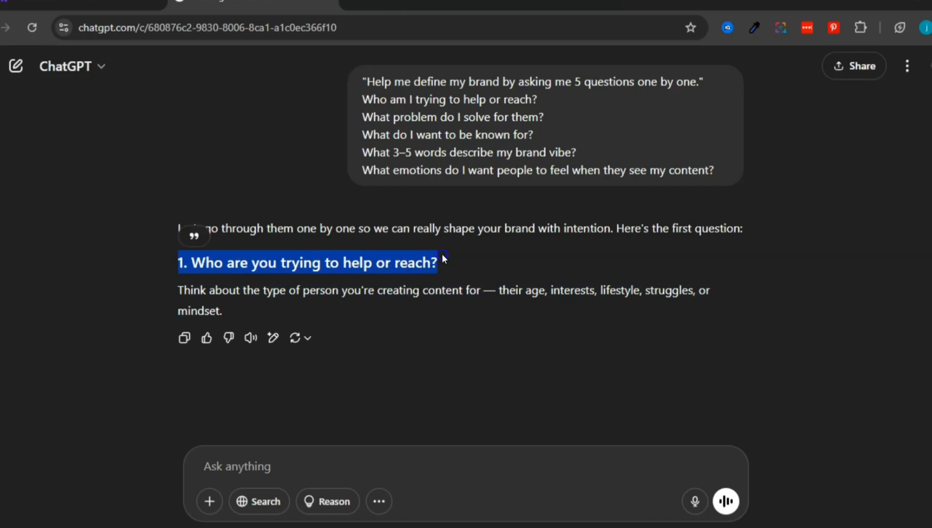
left_click(194, 295)
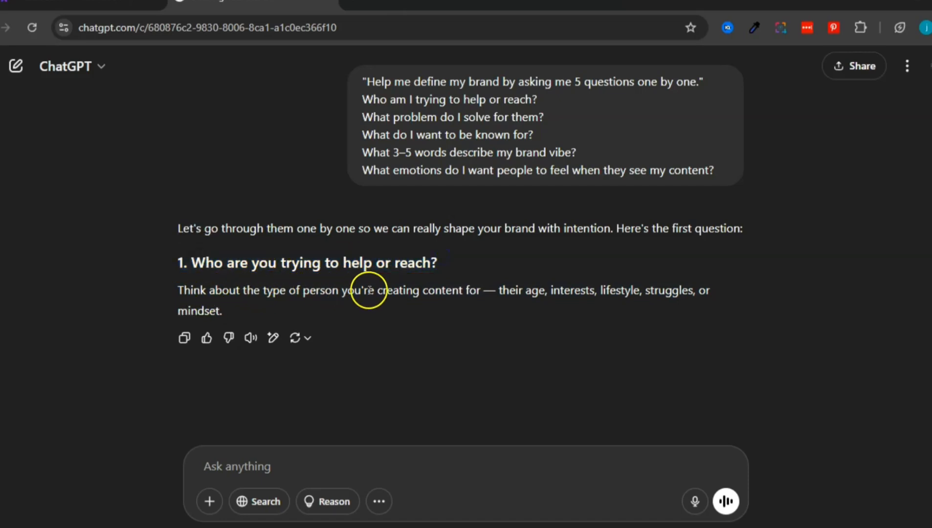
left_click_drag(345, 287, 460, 290)
left_click(556, 289)
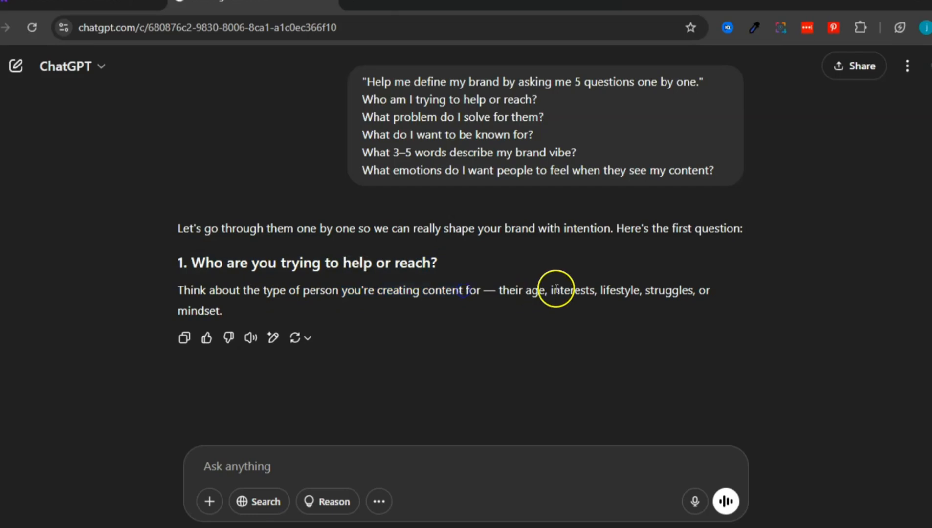
left_click_drag(601, 288, 691, 307)
left_click(691, 308)
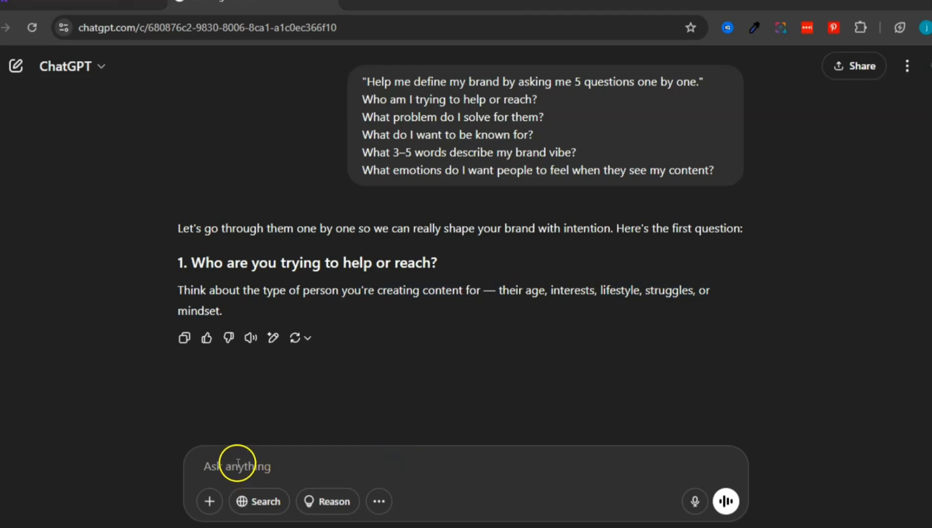
Answer the first question with "young people interested in history" and send it.
left_click(258, 461)
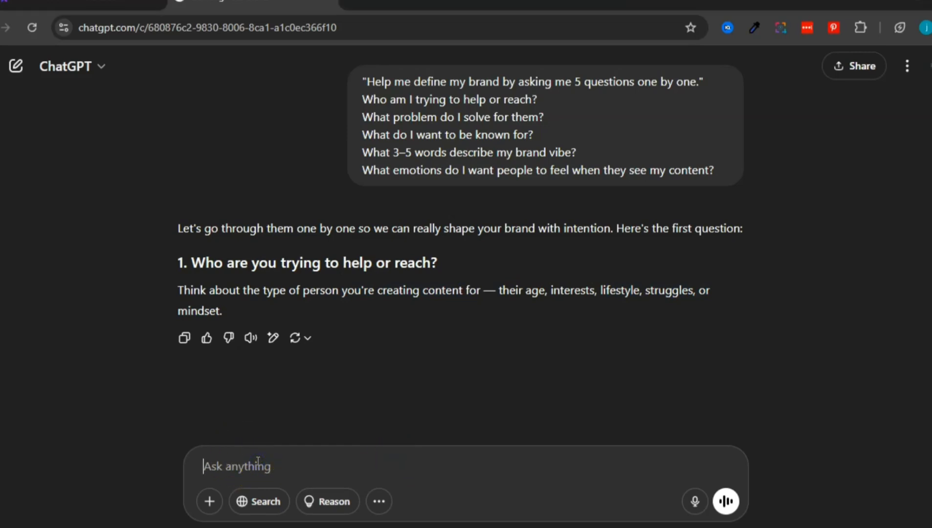
type("young people interested in history")
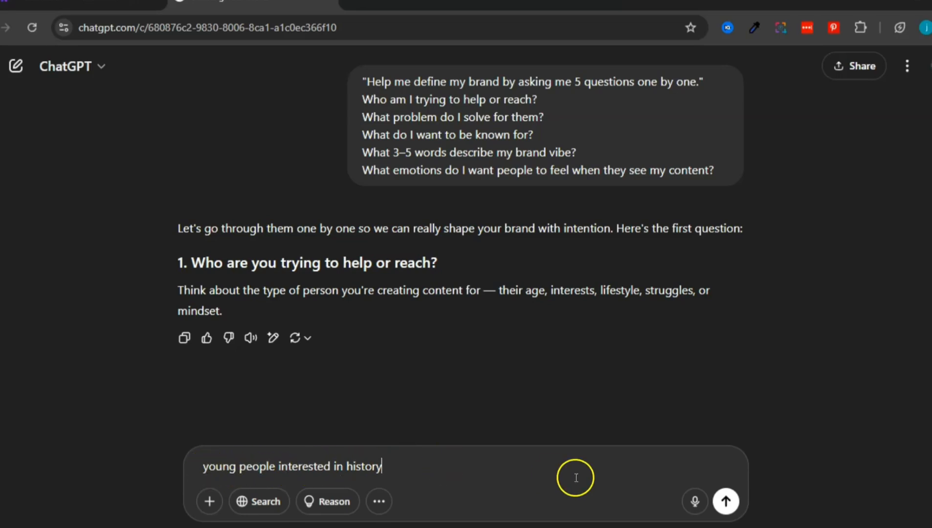
left_click(726, 502)
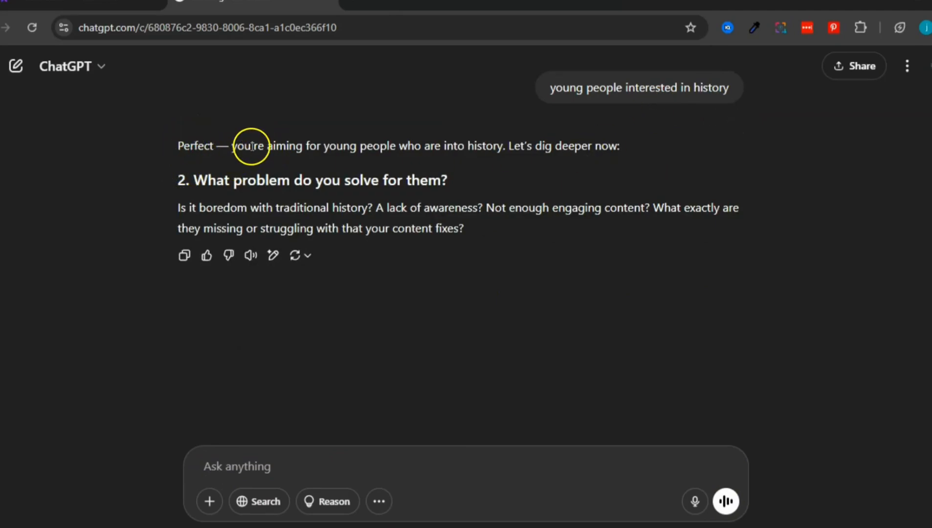
Read the reply's second question, about the problem solved for the audience, and its example problems.
left_click_drag(269, 147, 467, 157)
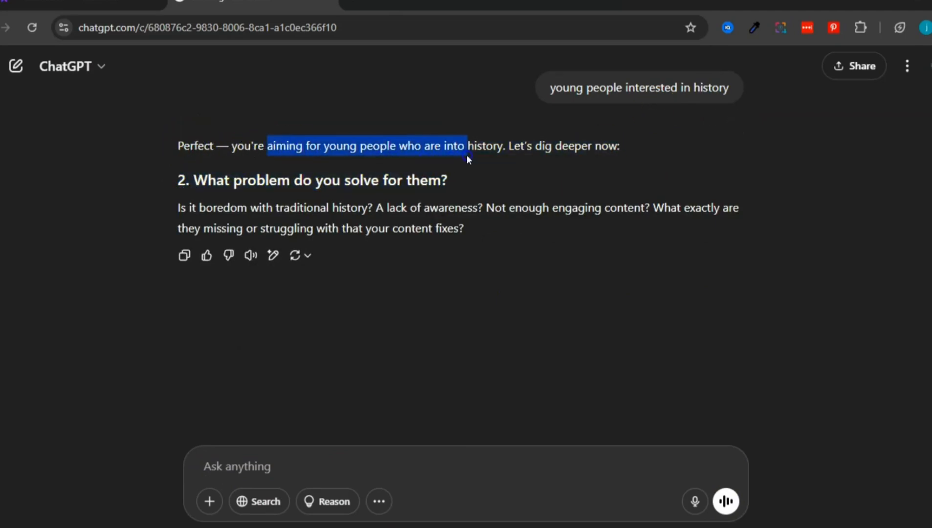
left_click(518, 143)
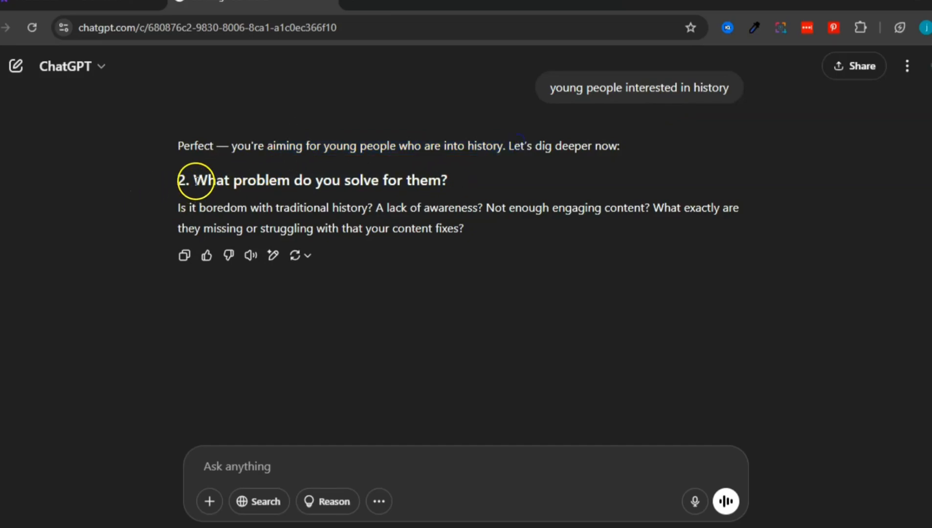
left_click_drag(196, 179, 433, 178)
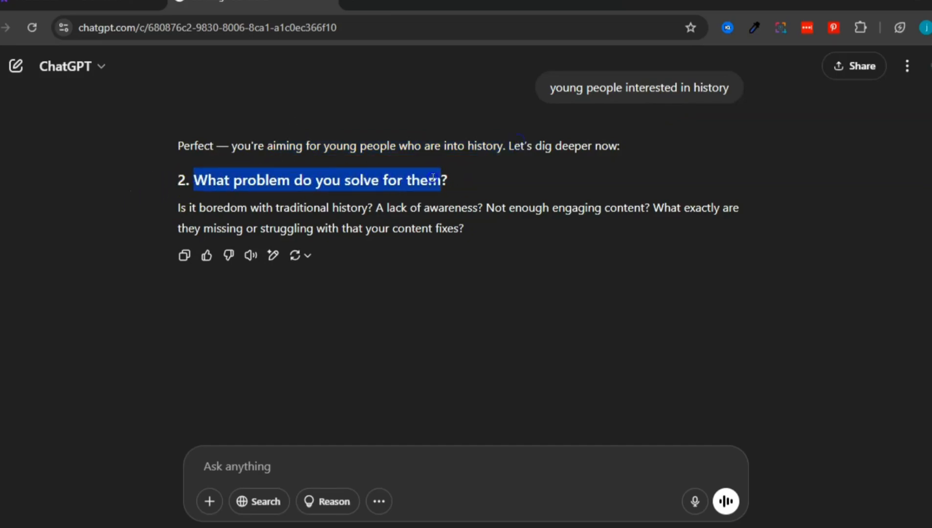
left_click(469, 180)
left_click_drag(199, 207, 651, 201)
left_click(652, 201)
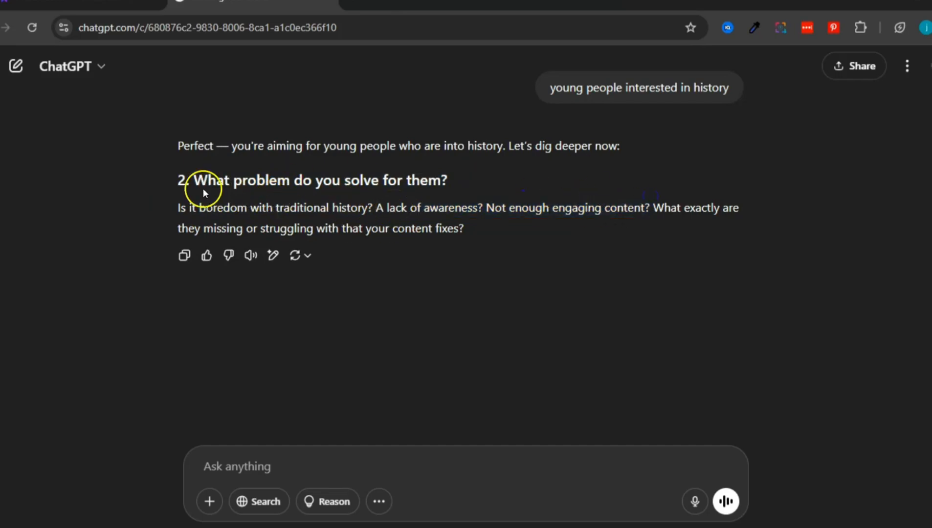
left_click_drag(184, 182, 437, 179)
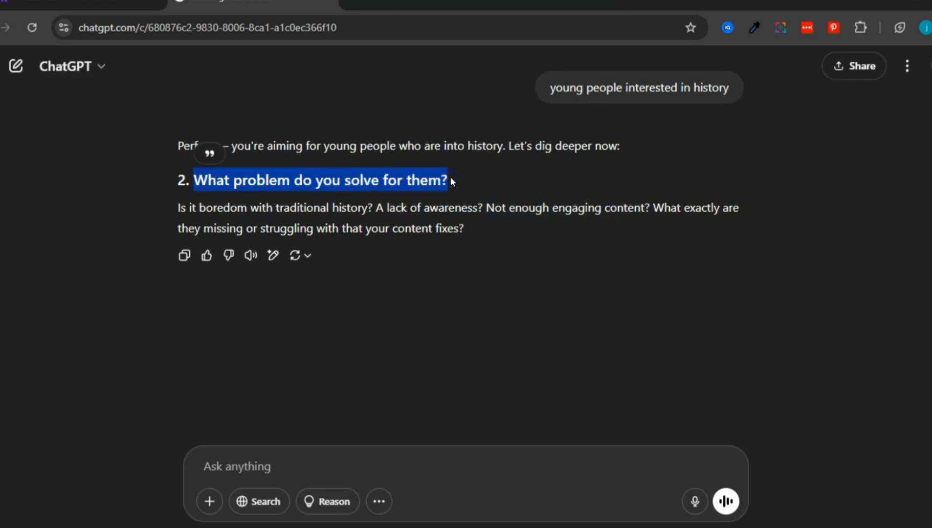
Answer the second question with "lack of awareness and curiosity" and send it.
left_click(225, 470)
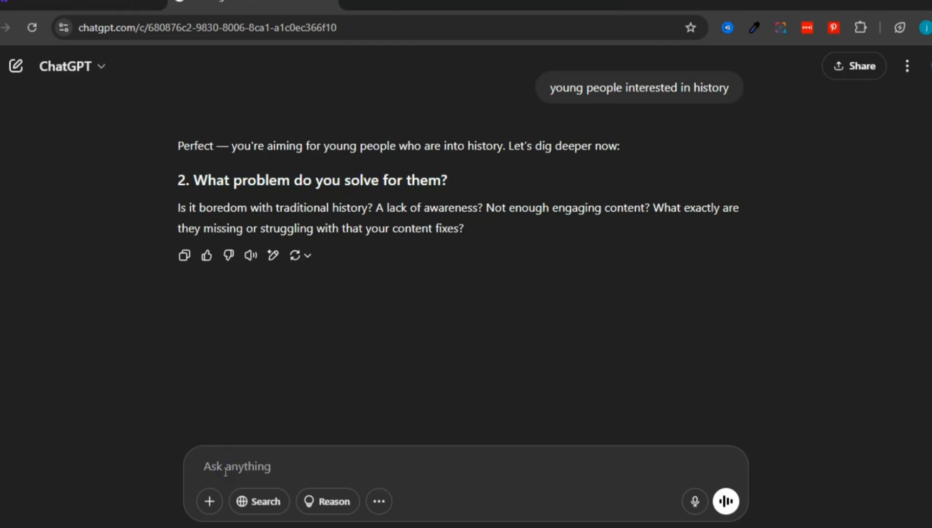
type("lack of awareness and curiosity")
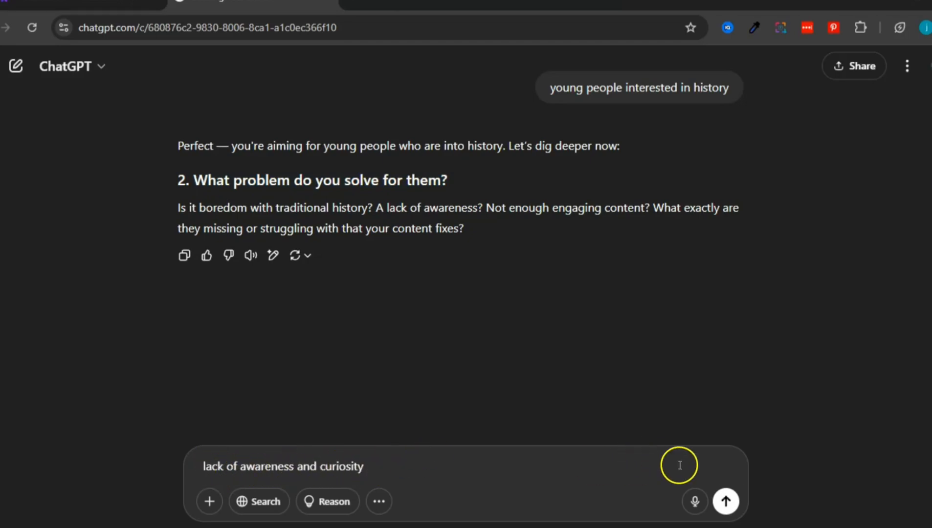
left_click(728, 500)
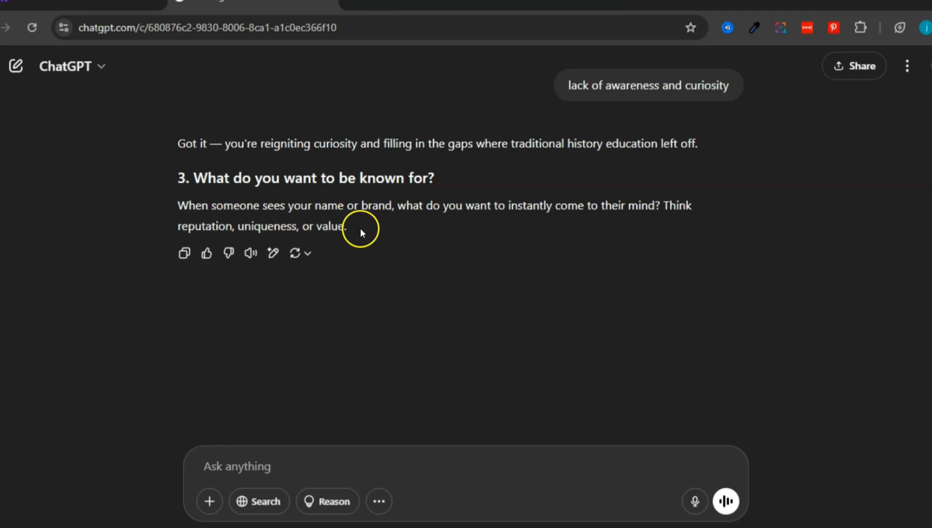
Answer the third question with "i want to be known for sharing unknown but intresting facts and lessons about humans and our history" and send it.
left_click(256, 464)
type("i want to be known for sharing unknown but intresting facts and lessons about humans and our history")
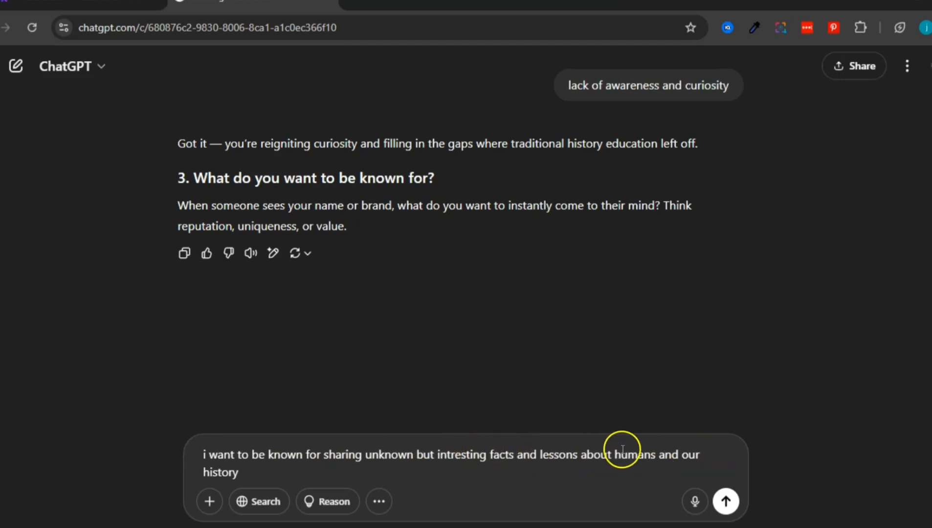
left_click(726, 502)
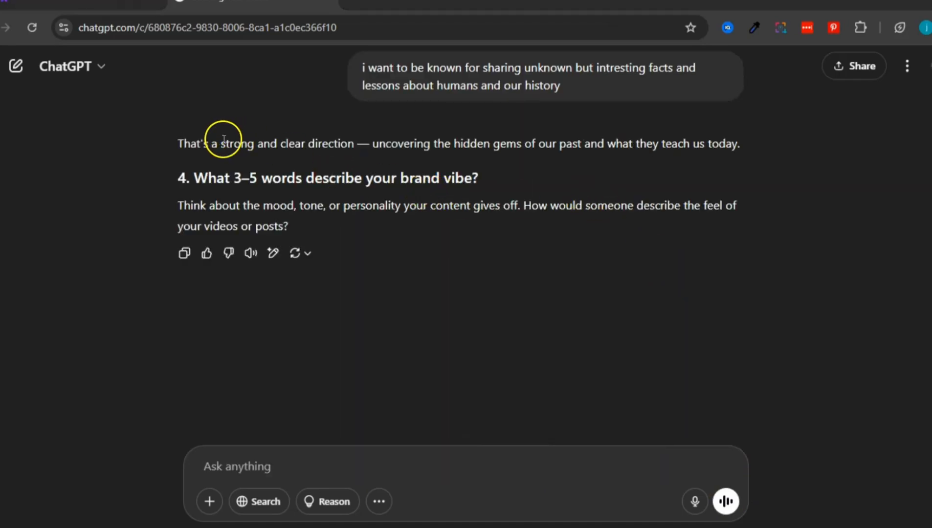
Read the fourth question about the brand vibe and answer it with "mysterious, thought-provoking, educational".
left_click_drag(221, 141, 344, 139)
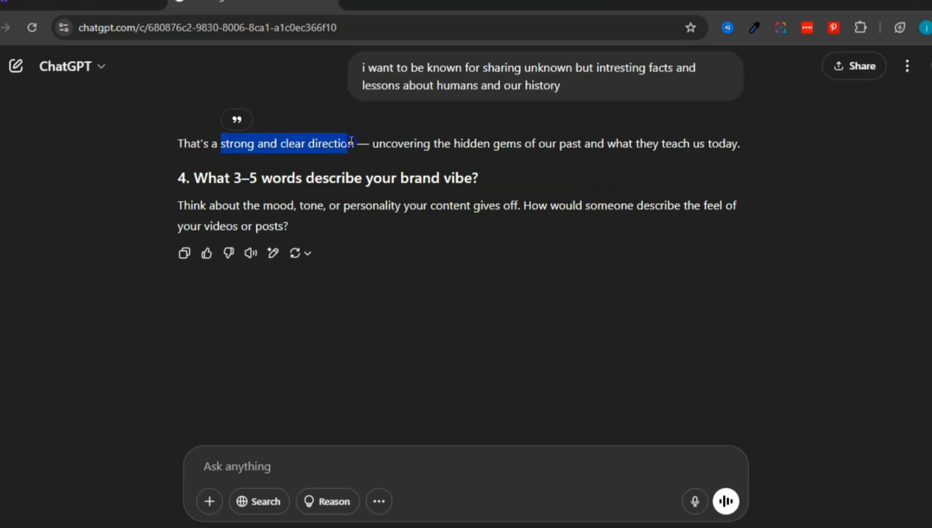
left_click(351, 140)
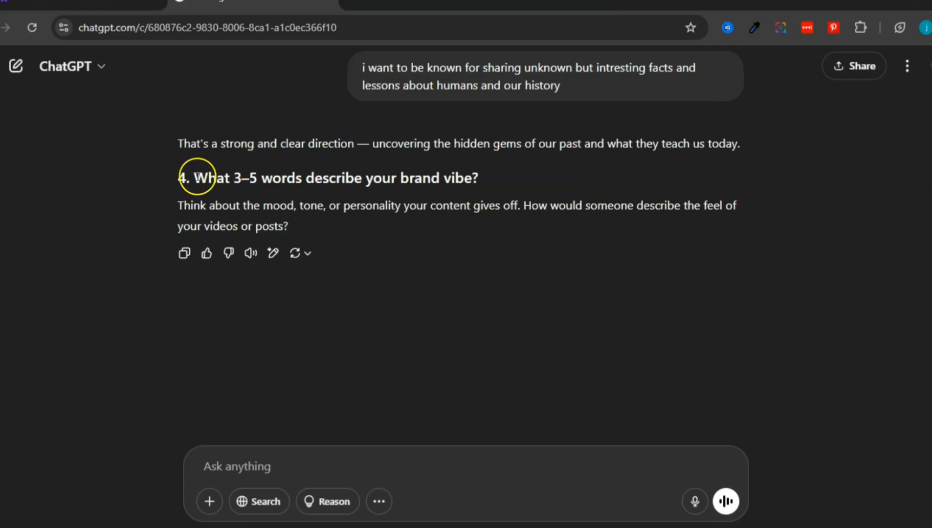
left_click_drag(197, 178, 488, 180)
left_click(498, 181)
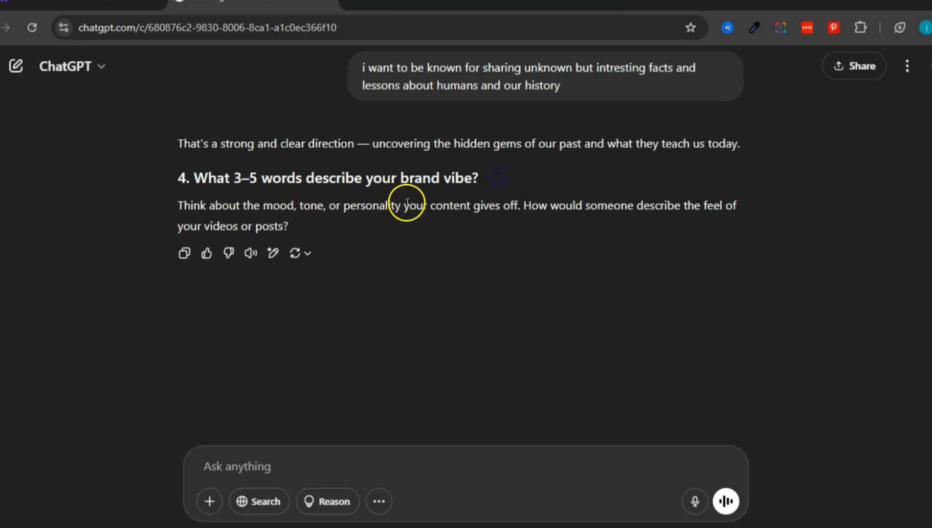
left_click_drag(481, 204, 517, 202)
left_click(518, 202)
type("mysterious, thought-provoking, educational")
left_click(344, 466)
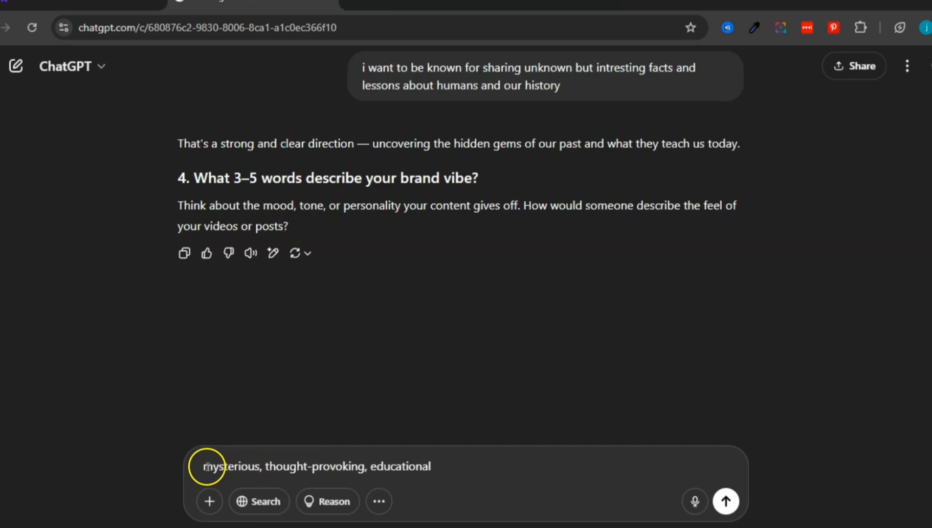
left_click_drag(205, 467, 355, 464)
left_click(375, 465)
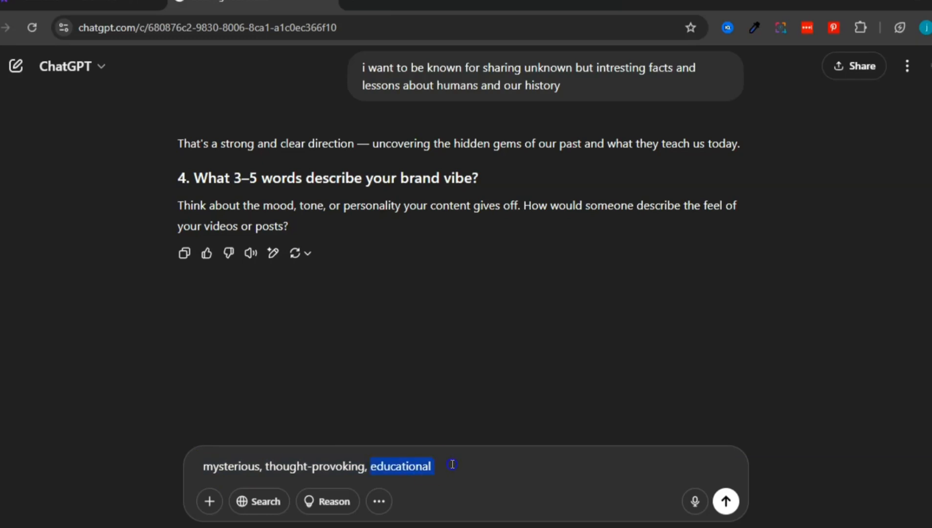
left_click(727, 501)
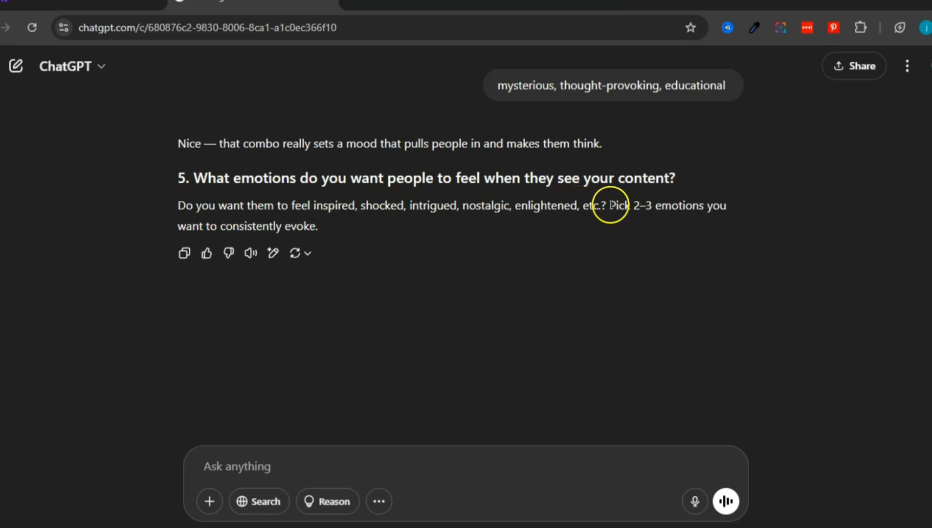
Read the fifth question about the emotions to evoke and draft the answer "inspired, and educational".
left_click_drag(607, 206, 671, 232)
left_click(671, 232)
left_click_drag(315, 206, 348, 203)
right_click(337, 205)
left_click(348, 223)
left_click(244, 465)
type("inspired,")
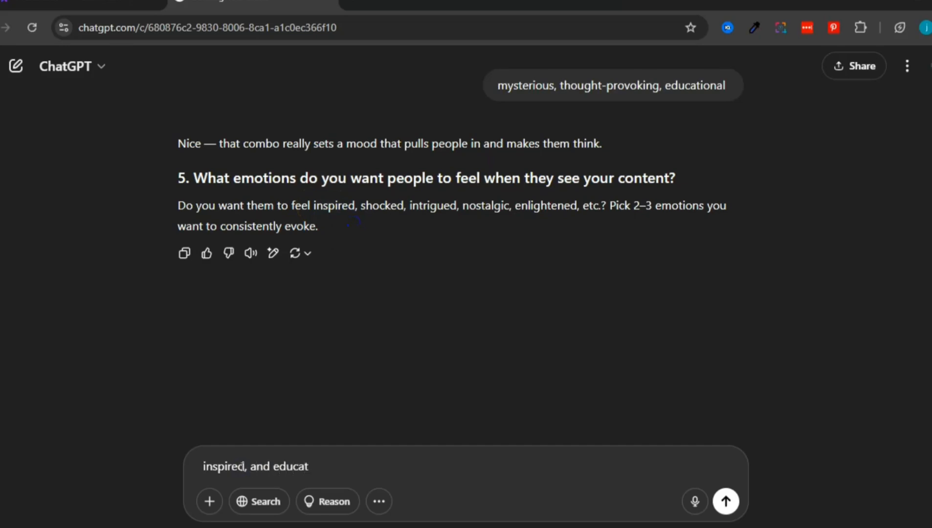
Change "inspired" to "inspirational" in the drafted answer and send it.
left_click(246, 466)
key("BackSpace")
key("BackSpace")
key("BackSpace")
type("ration")
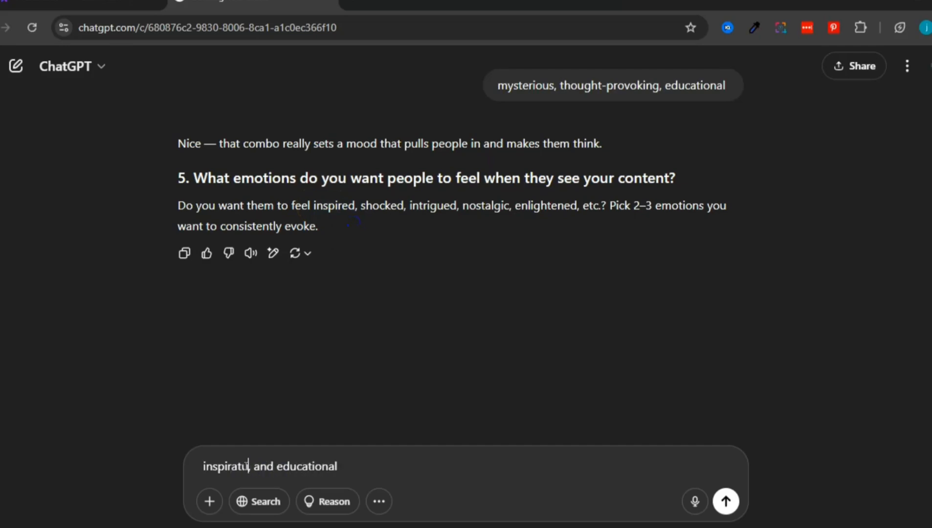
type("al")
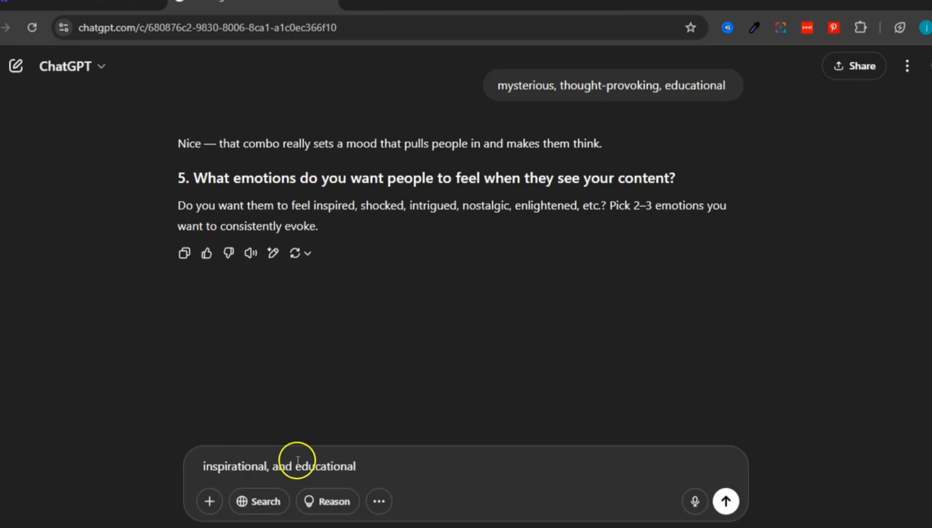
left_click(726, 501)
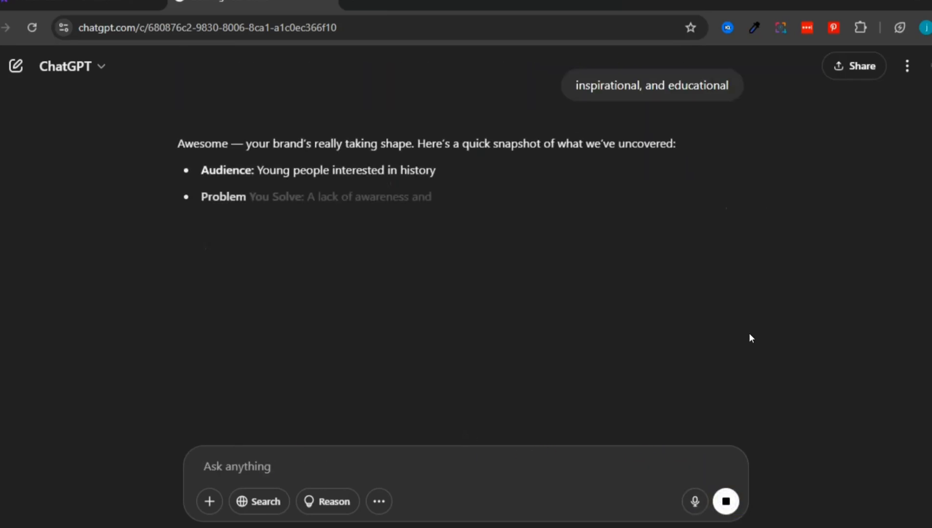
Review the brand snapshot that summarises the five answers, starting with its opening line.
left_click(630, 272)
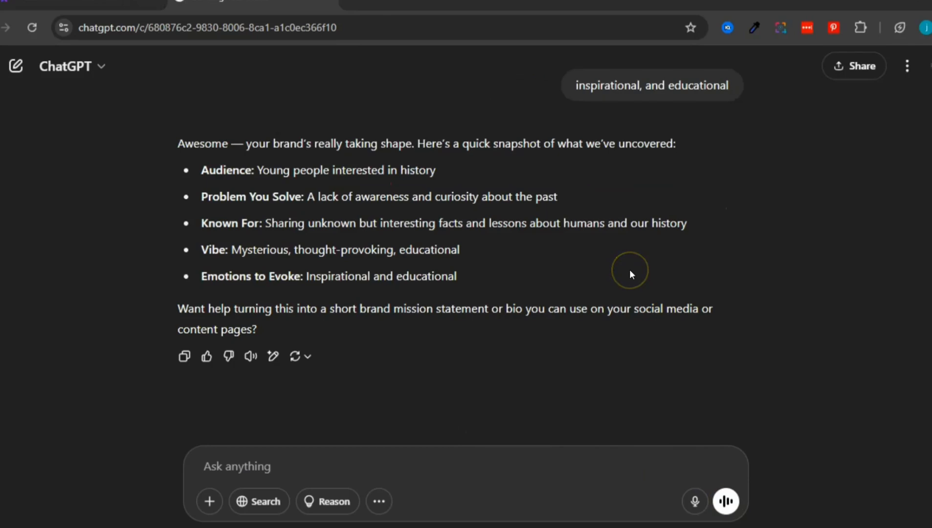
left_click(272, 146)
left_click_drag(283, 146, 394, 146)
left_click(411, 143)
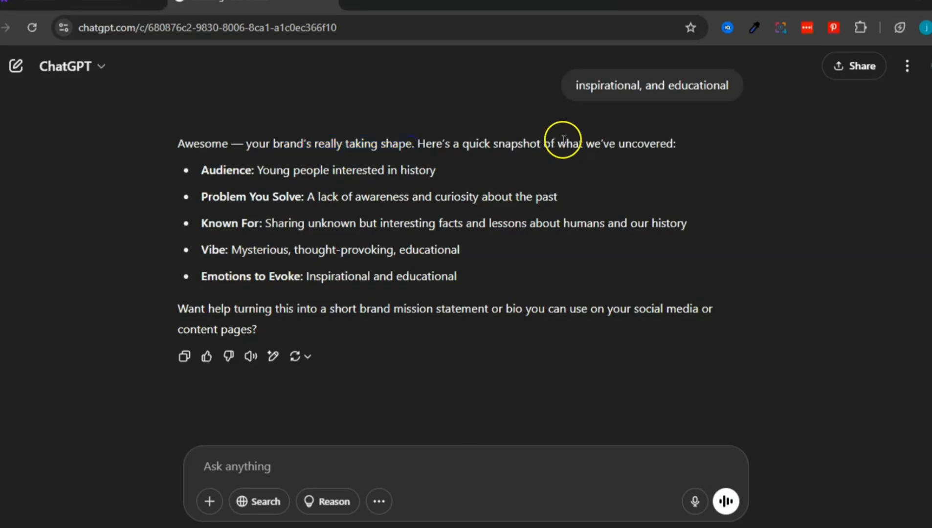
Read the audience, problem-to-solve and known-for points of the brand snapshot.
left_click_drag(494, 143, 696, 143)
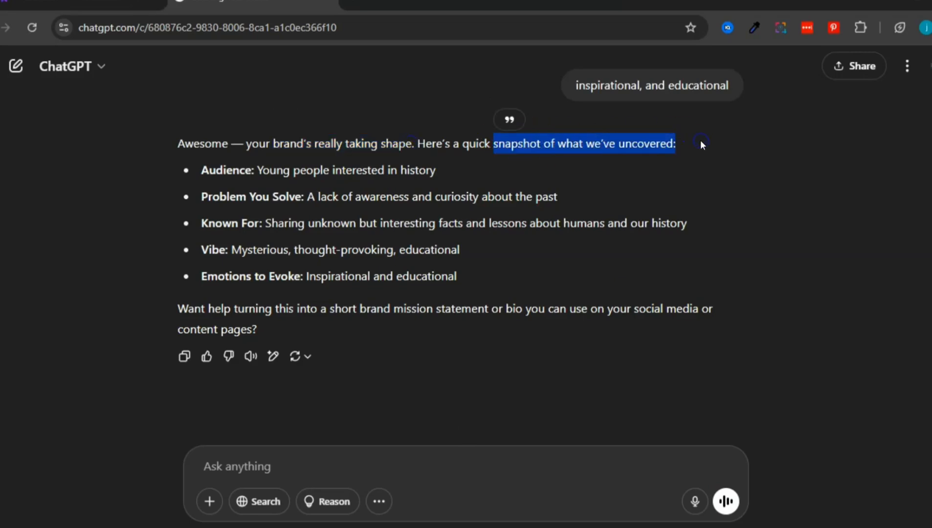
left_click(266, 173)
left_click_drag(199, 170, 437, 172)
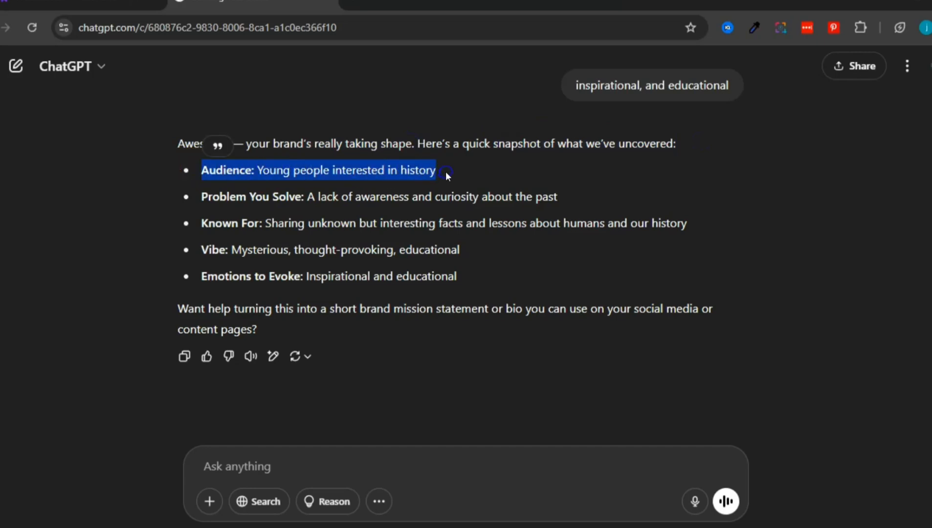
left_click_drag(202, 196, 558, 196)
left_click_drag(202, 221, 259, 220)
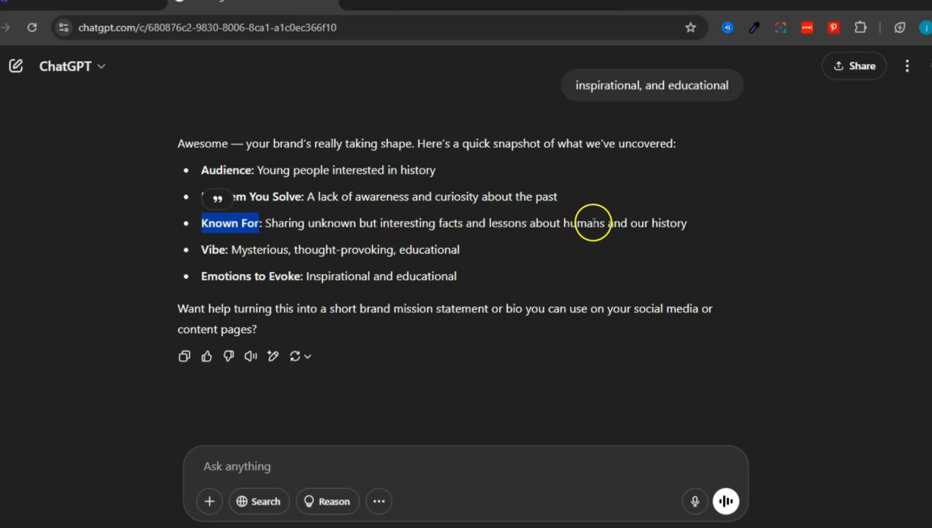
Read the vibe and emotions-to-evoke points of the brand snapshot, then highlight the whole reply.
double_click(236, 251)
left_click_drag(294, 249, 386, 244)
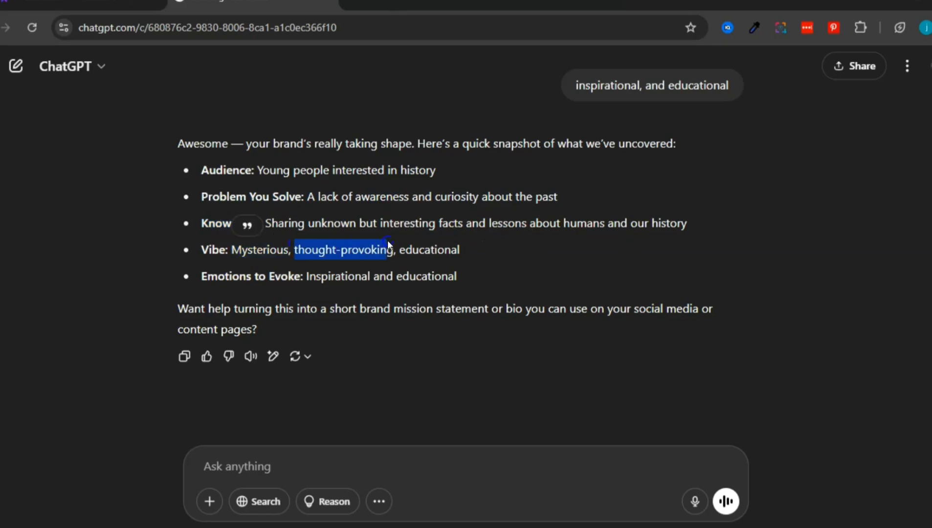
left_click_drag(443, 251, 481, 251)
left_click(482, 251)
left_click_drag(210, 281, 292, 271)
left_click(300, 273)
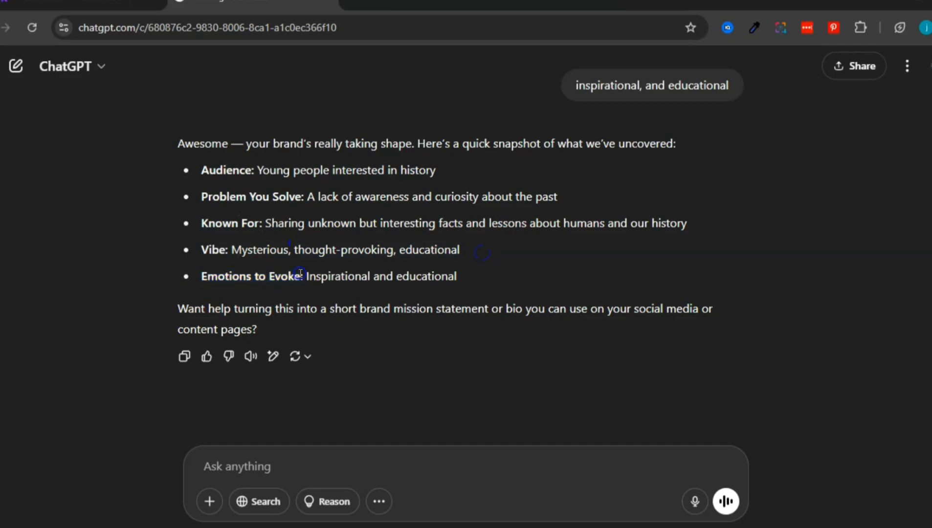
left_click_drag(308, 276, 477, 273)
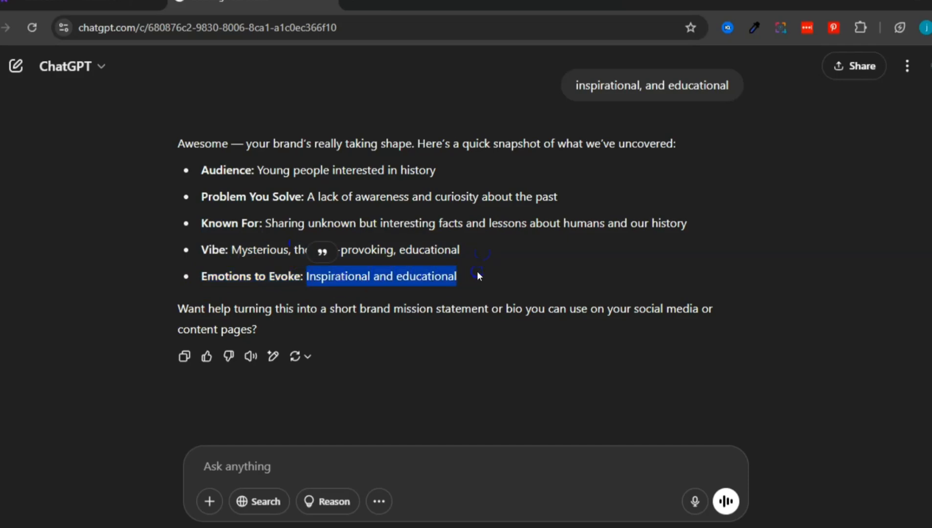
left_click(478, 273)
left_click_drag(185, 143, 432, 329)
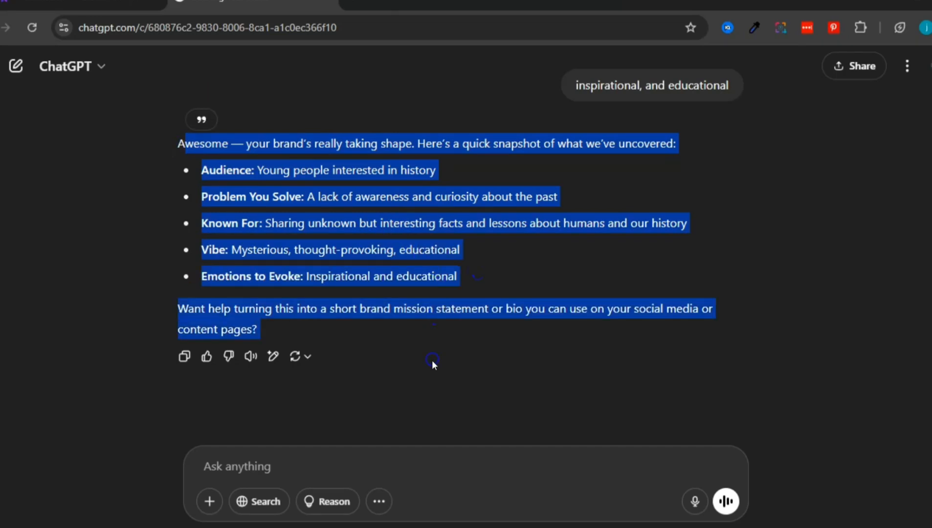